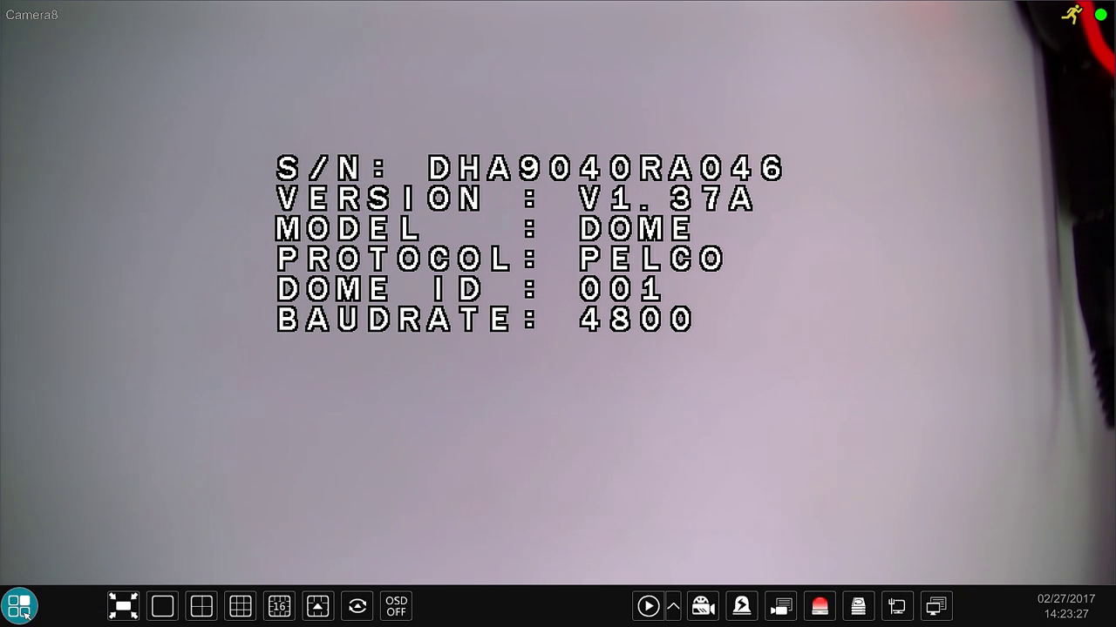
- Open the DVR main menu while Camera8's dome info overlay remains visible
click(25, 616)
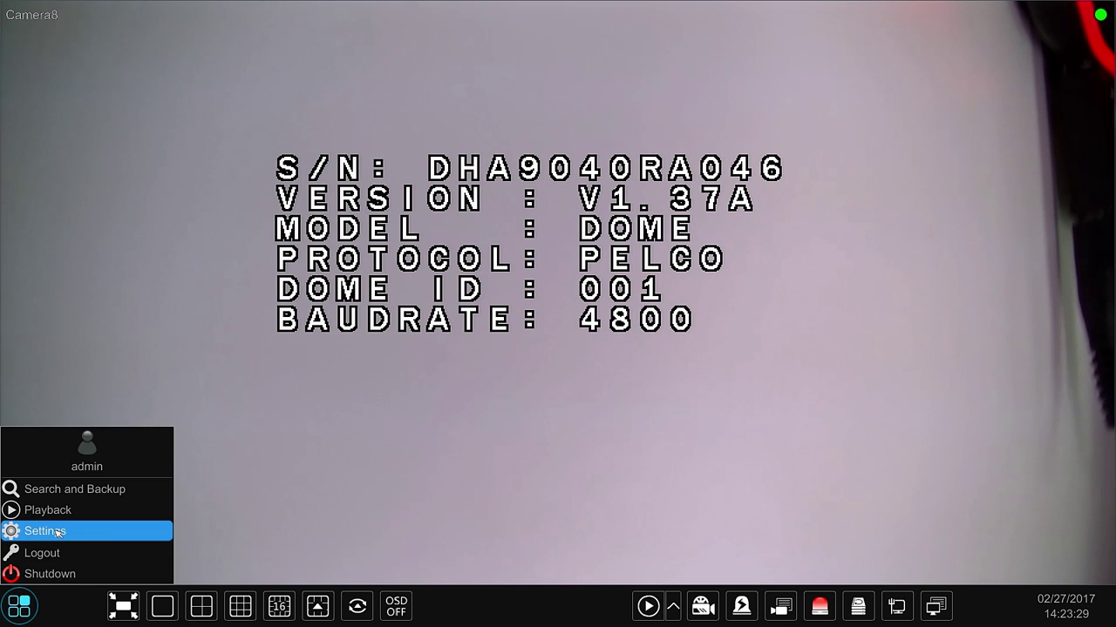
- Go to Settings > Camera PTZ and show the Protocol table listing all cameras
click(57, 533)
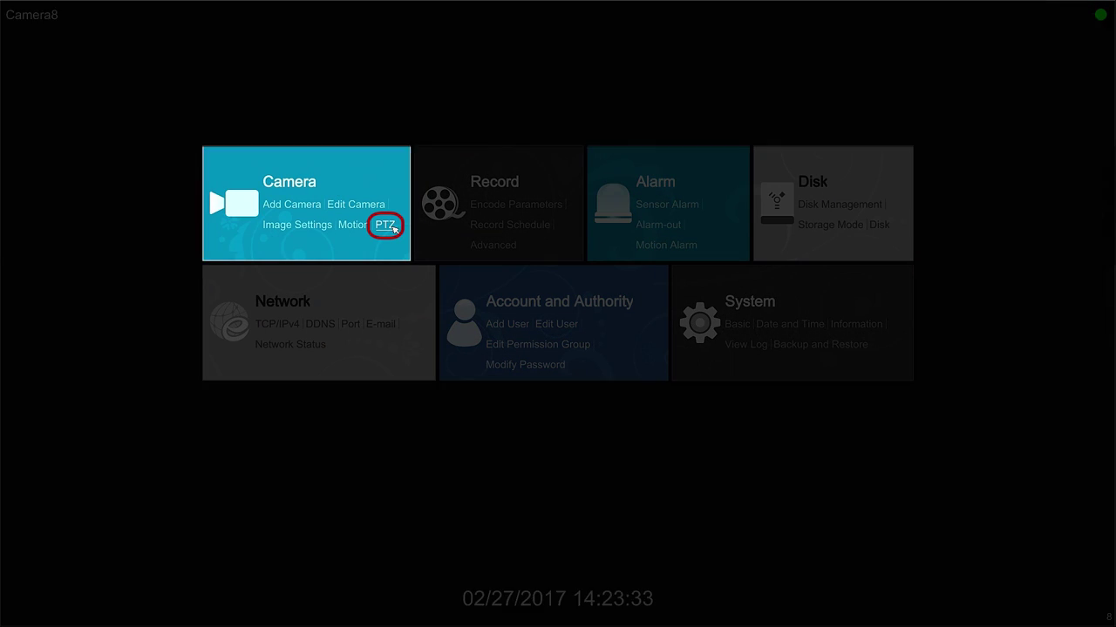
click(394, 229)
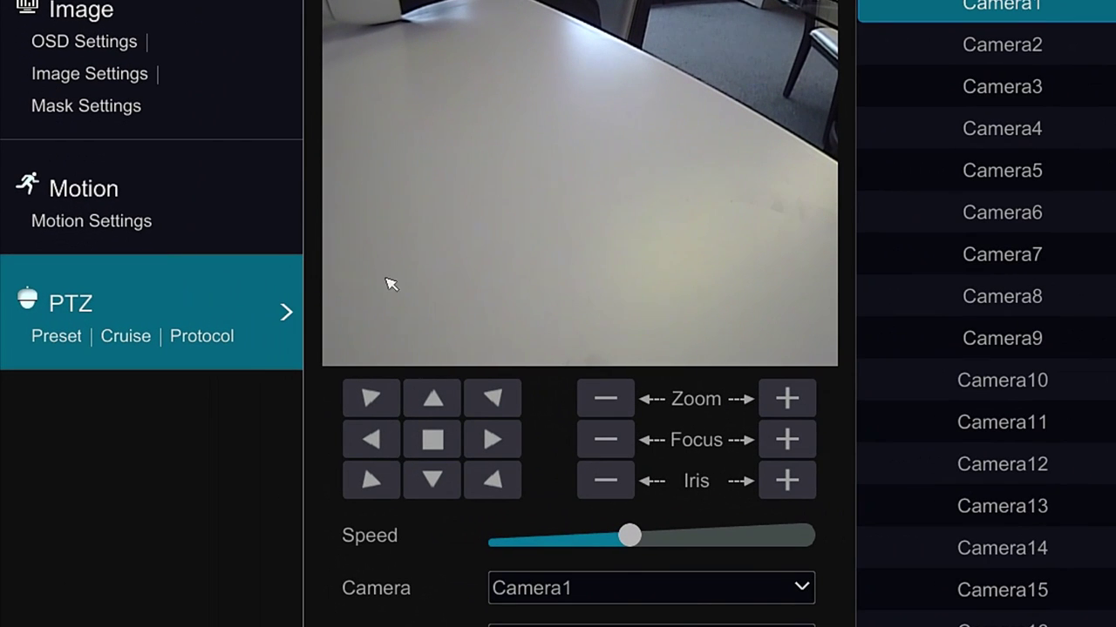
click(218, 344)
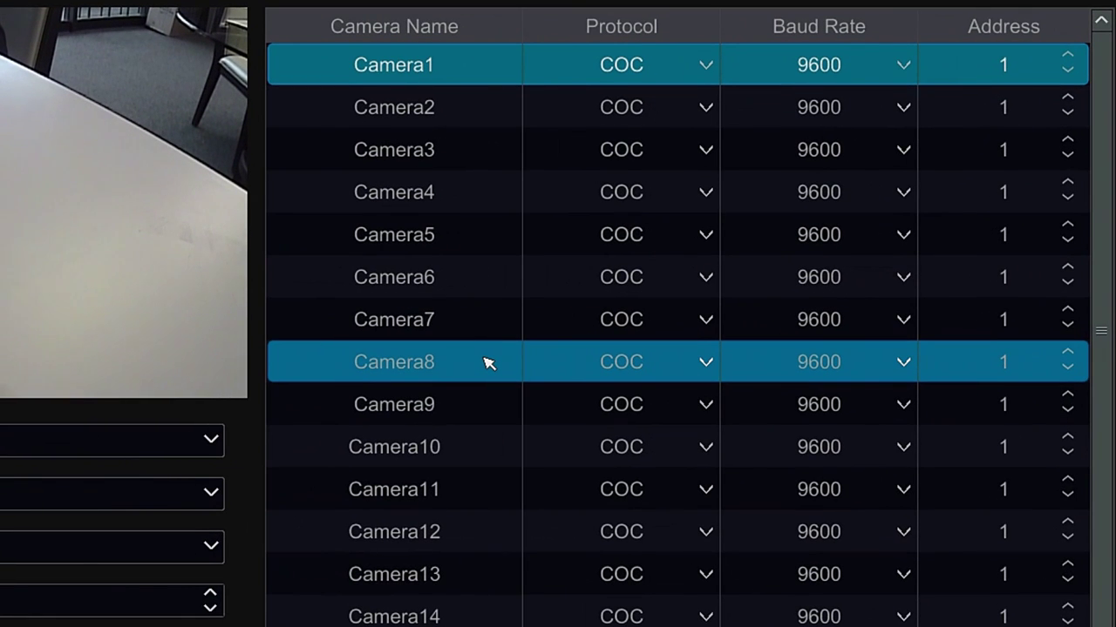
- Set Camera8 to PELCOD protocol at 4800 baud, address 1, and apply
click(488, 363)
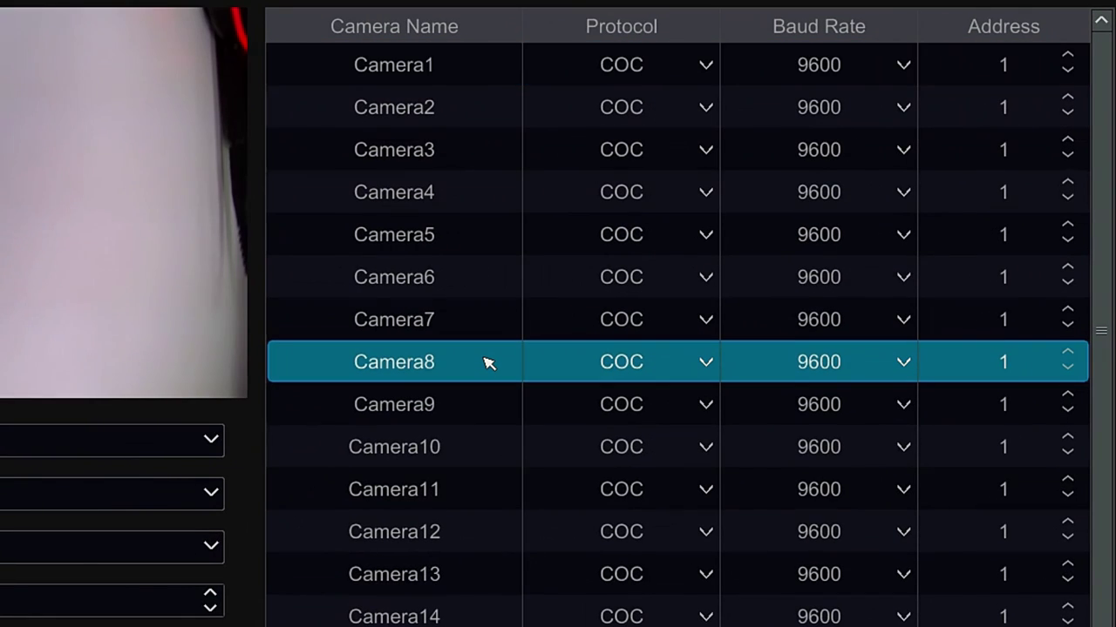
click(704, 363)
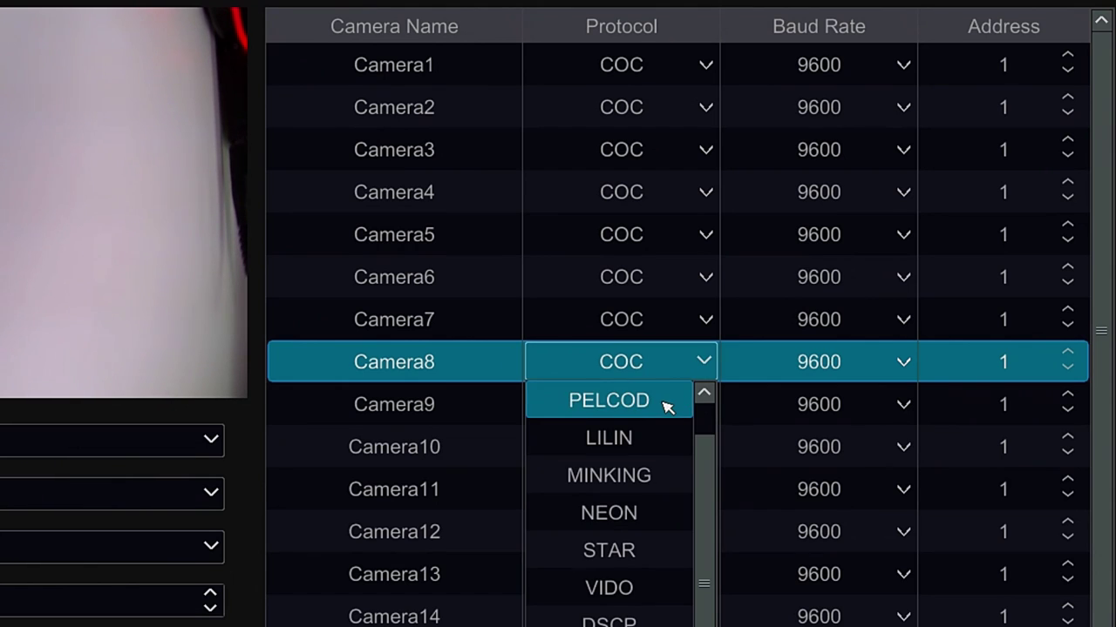
click(667, 404)
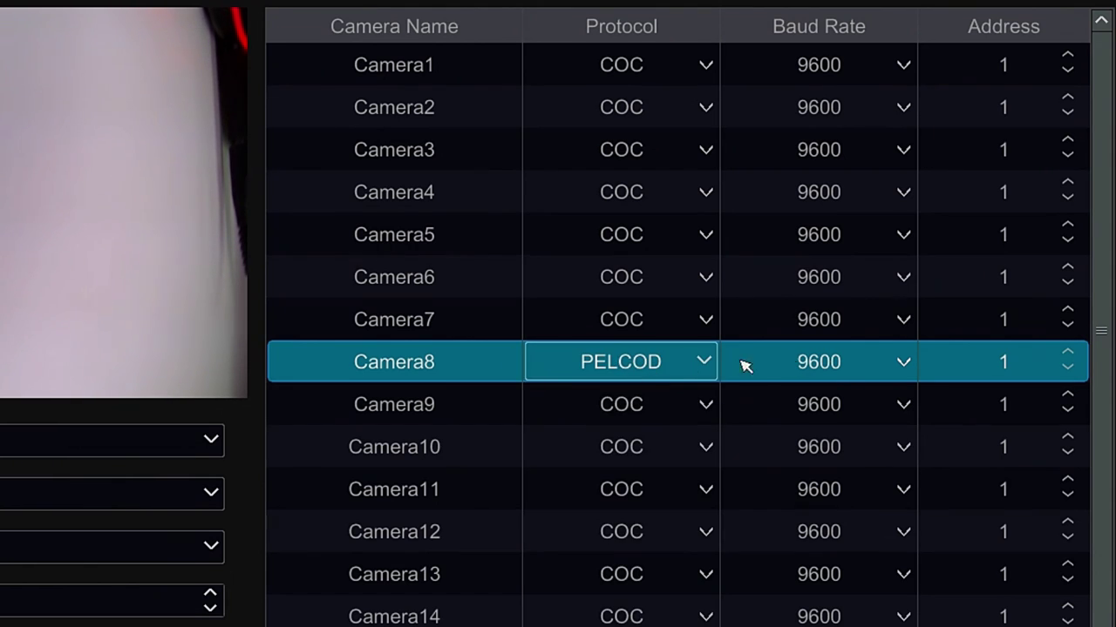
click(907, 363)
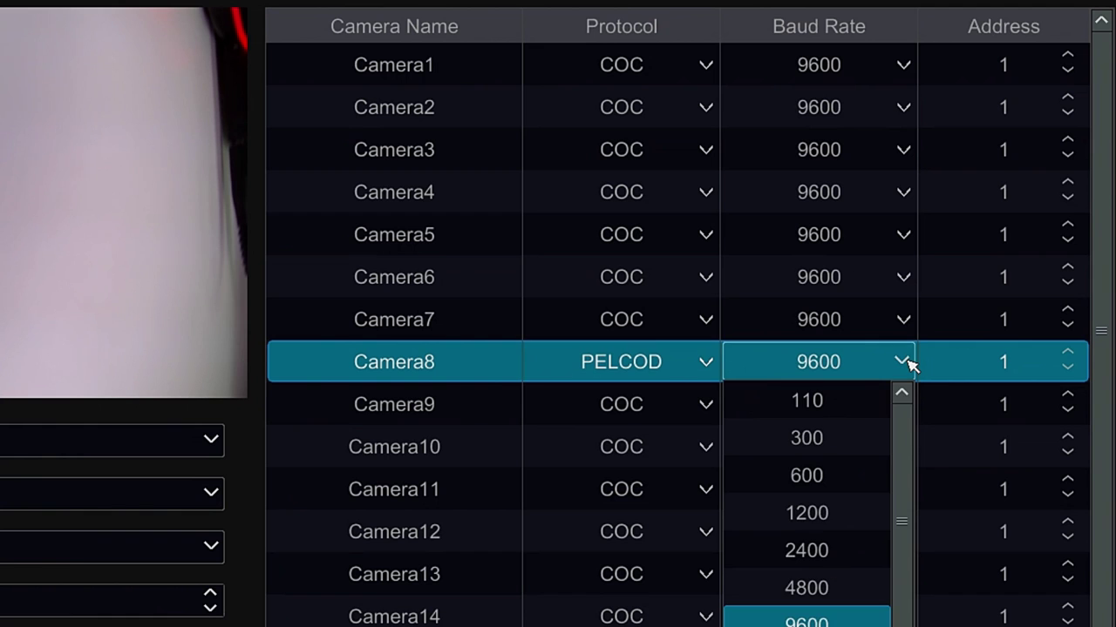
click(850, 589)
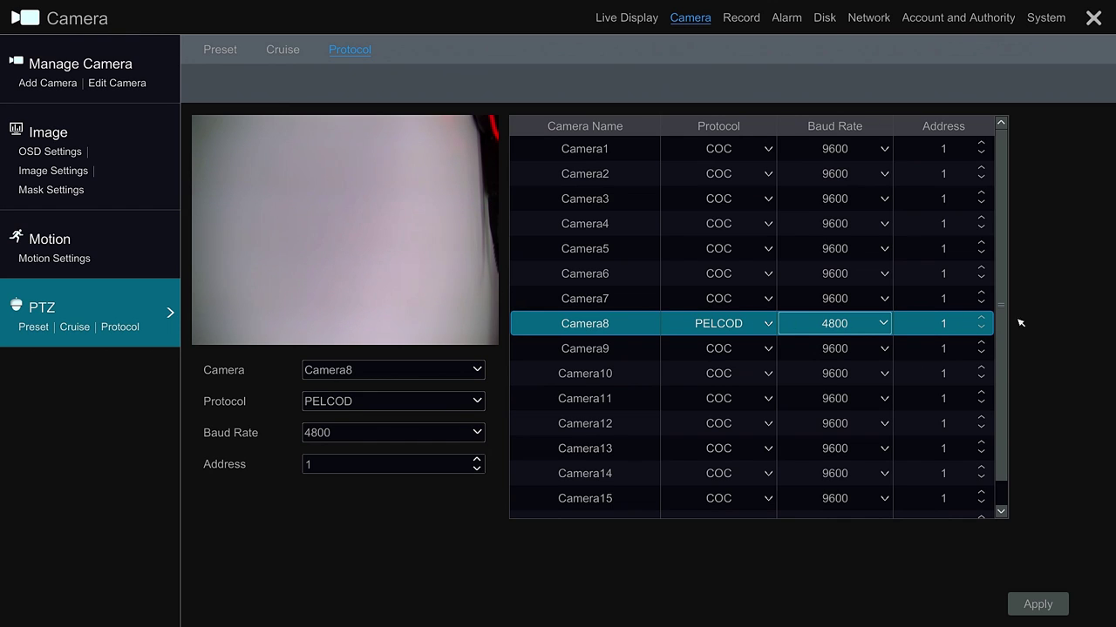
click(1056, 604)
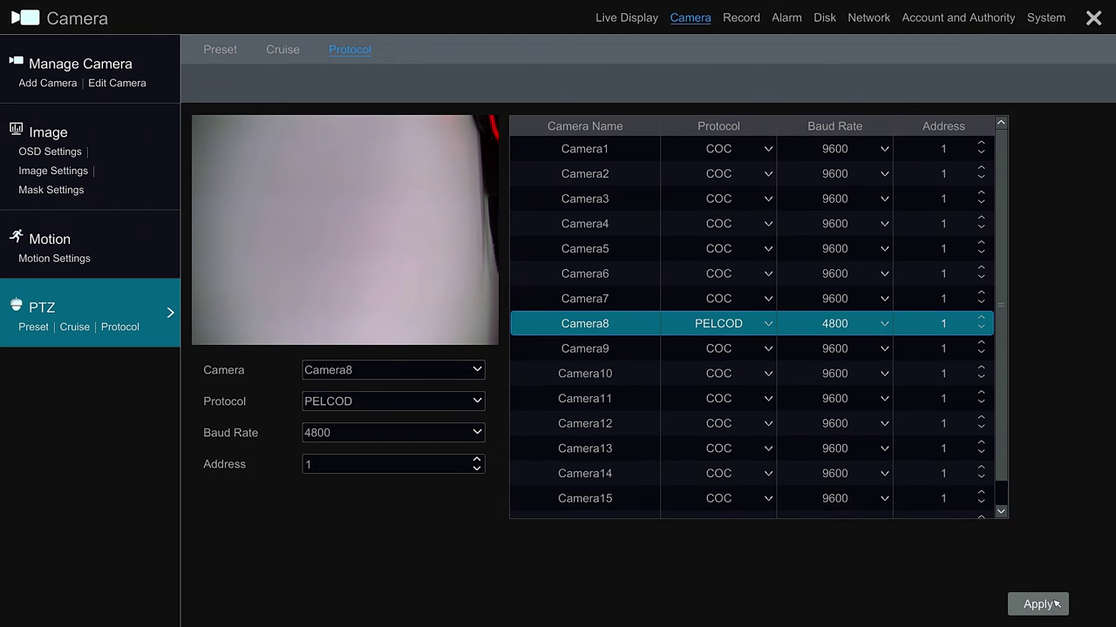
- Exit the settings to Camera8's live view and bring up its quick options, including PTZ Control
right_click(530, 577)
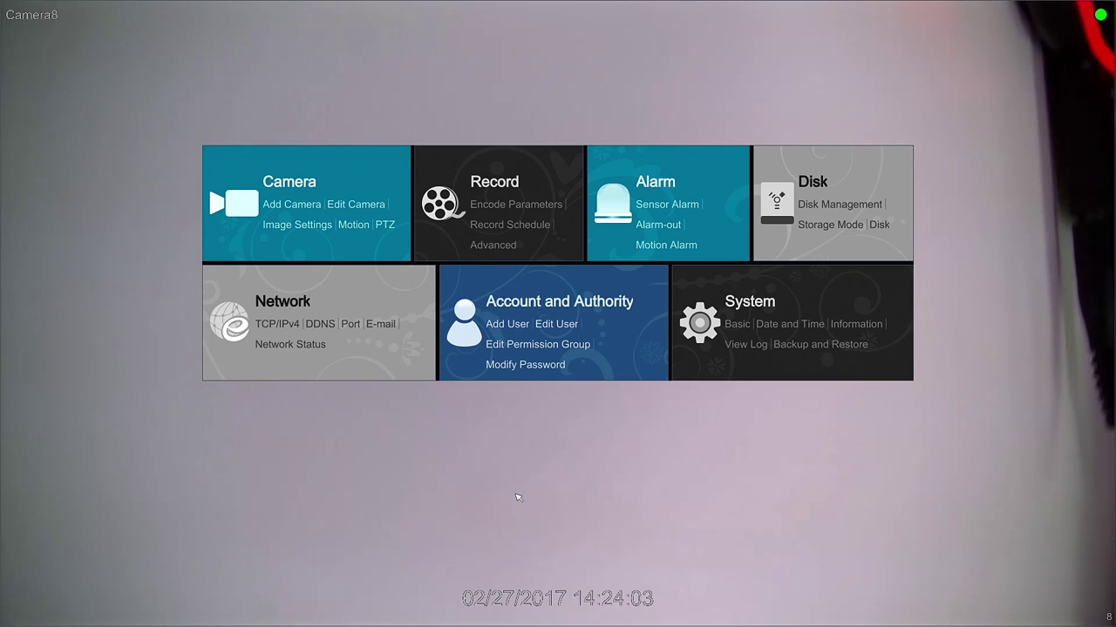
right_click(515, 493)
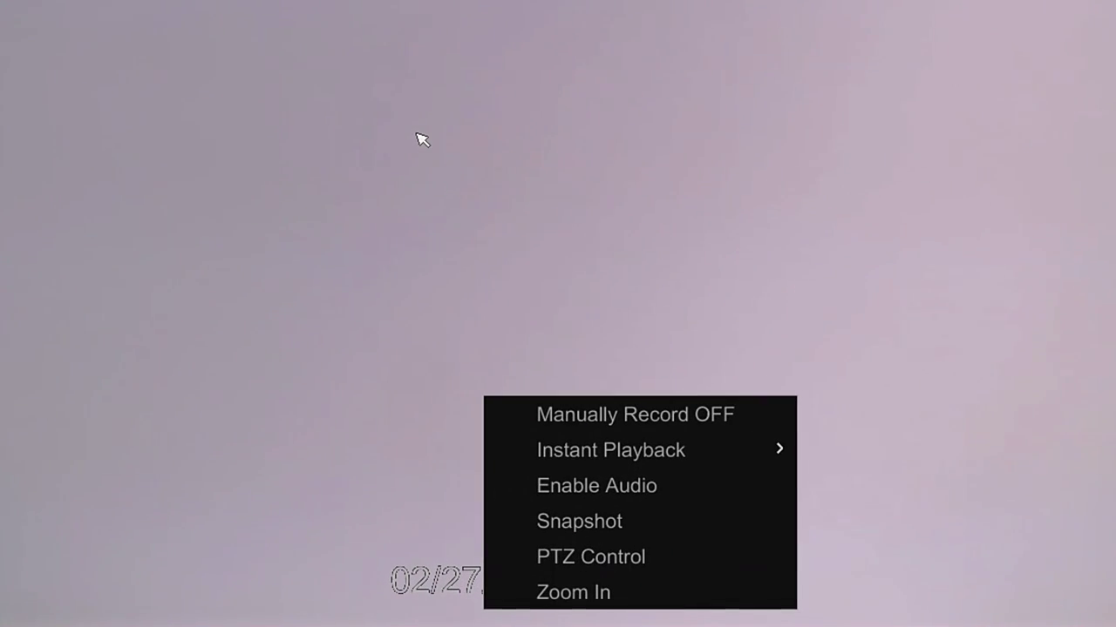